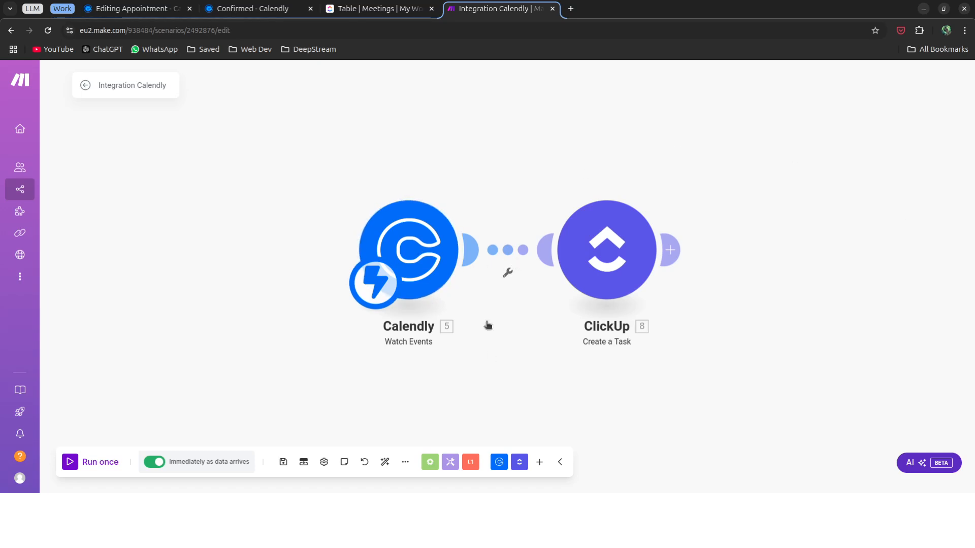
Glance at the Calendly confirmation page, then bring up the ClickUp Meetings table.
left_click(234, 9)
left_click(356, 9)
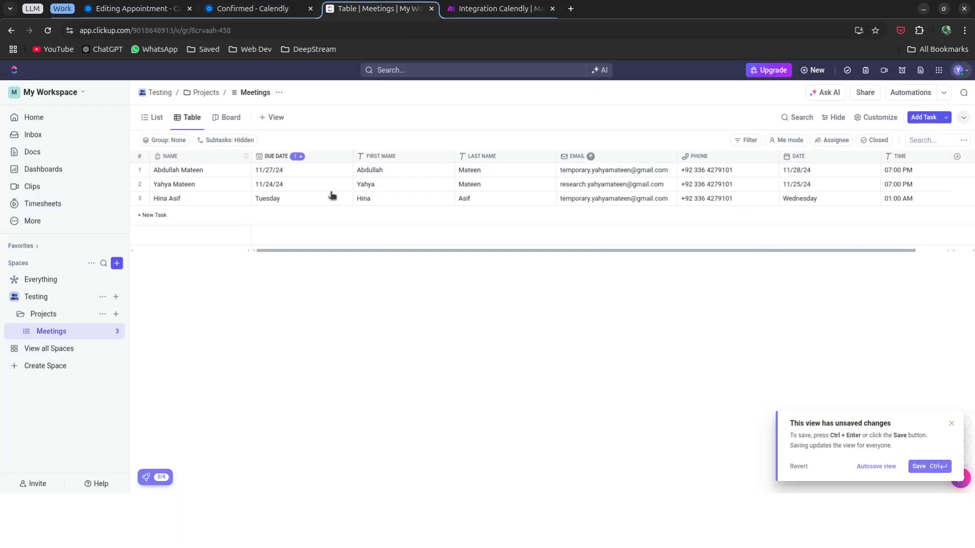
Return to the Make scenario, then switch to the Calendly Appointment event editor.
left_click(491, 10)
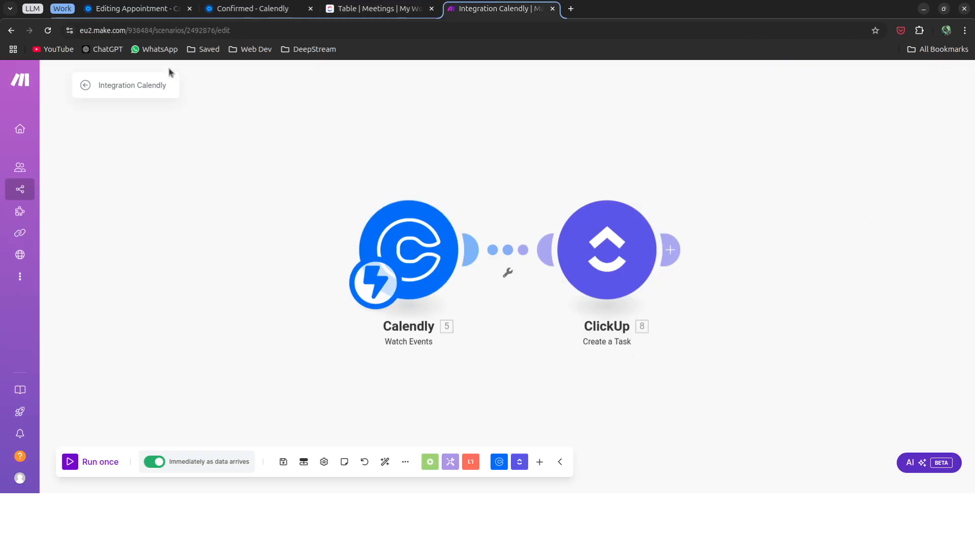
left_click(130, 16)
Close the Appointment editor and reopen the Appointment event type from the event list.
left_click(45, 79)
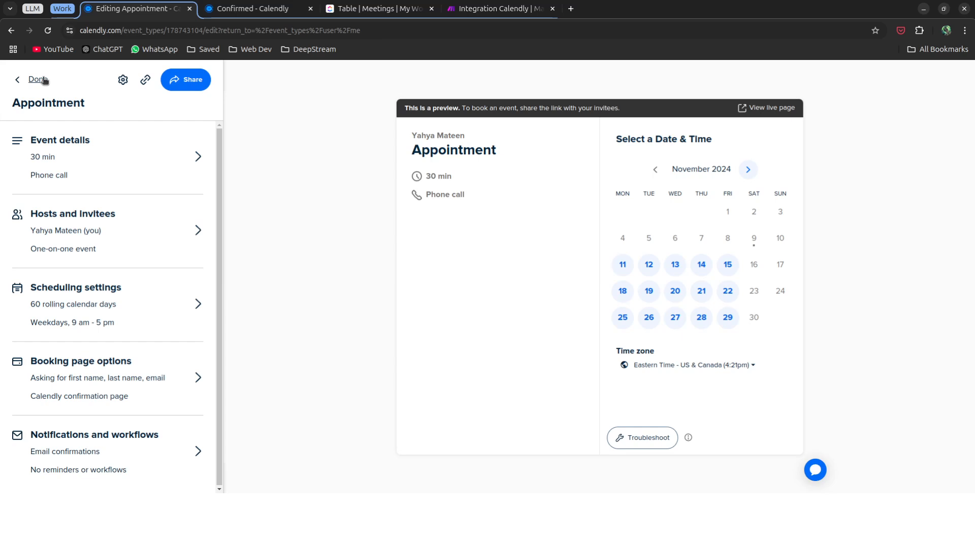
left_click(38, 79)
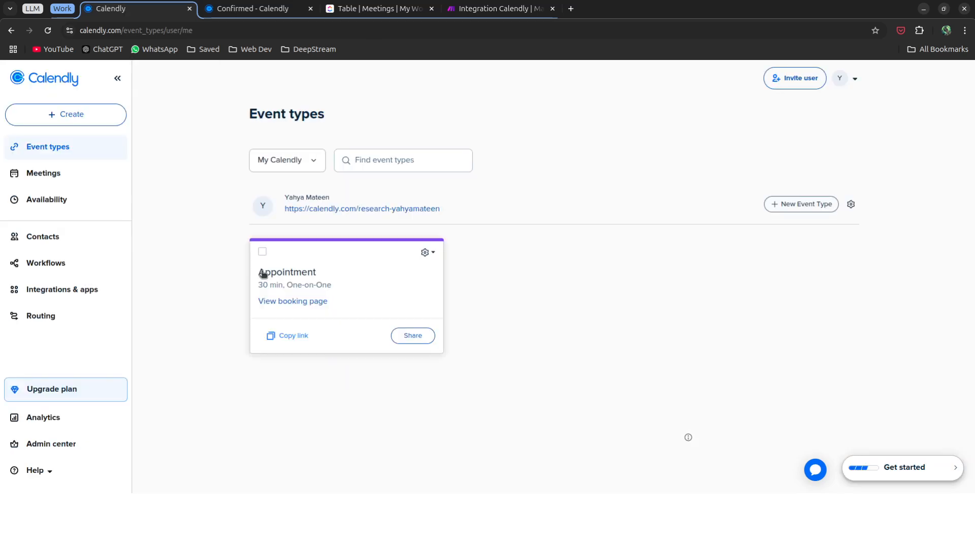
left_click(355, 276)
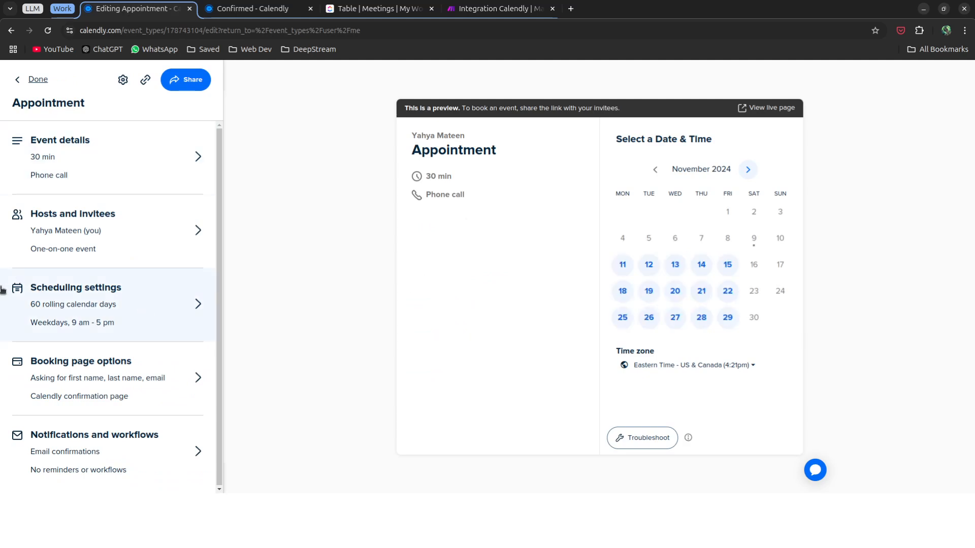
Review the event details and Phone call location without changes, then return to the settings overview.
left_click(144, 175)
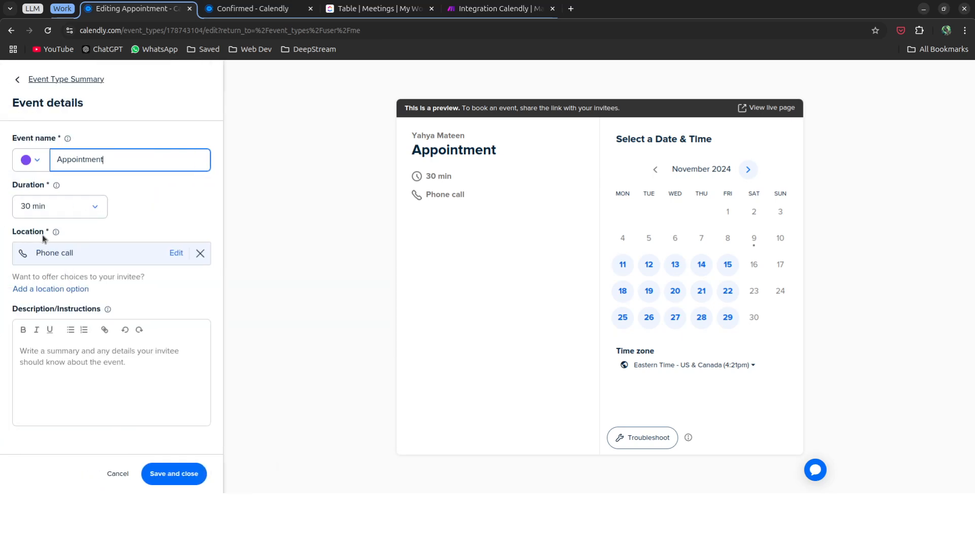
left_click(54, 256)
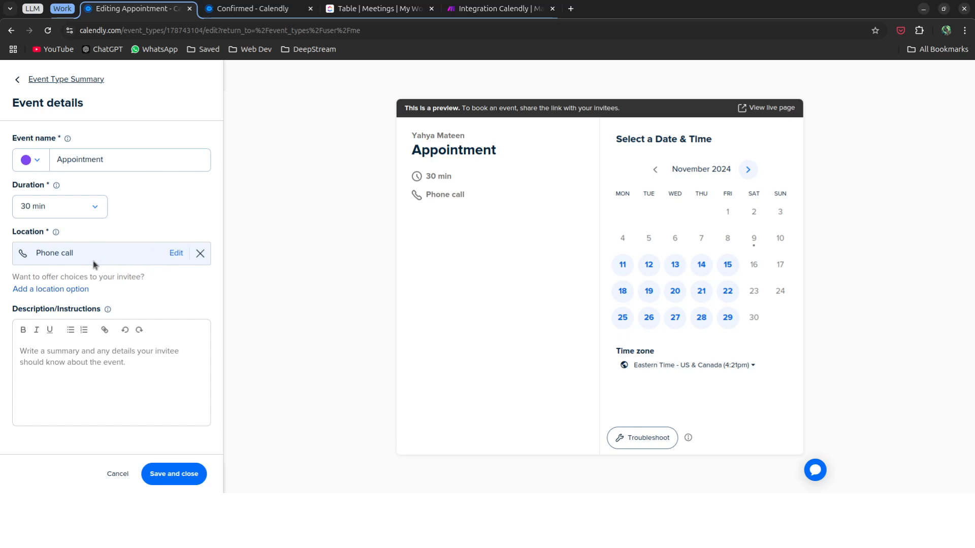
left_click(175, 254)
left_click(425, 264)
left_click(37, 80)
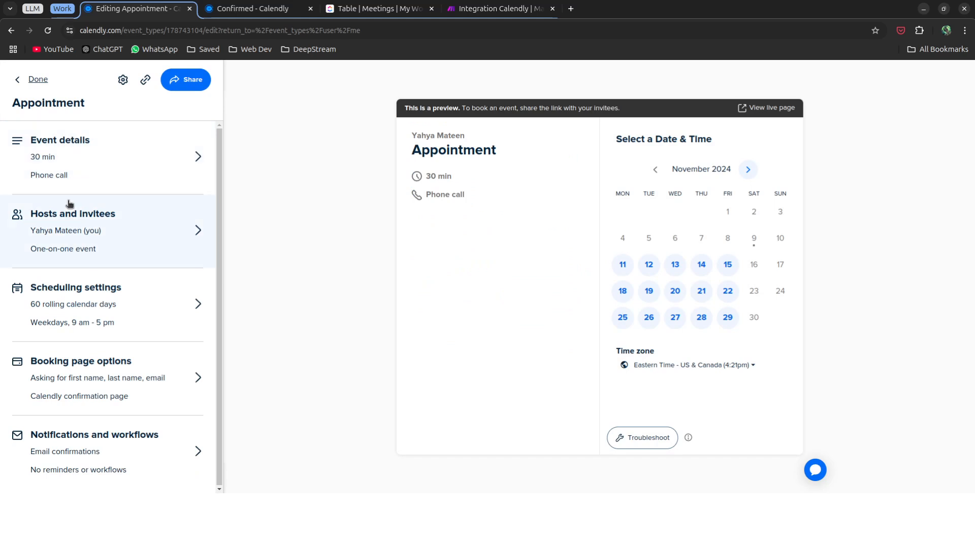
left_click(102, 366)
left_click(66, 301)
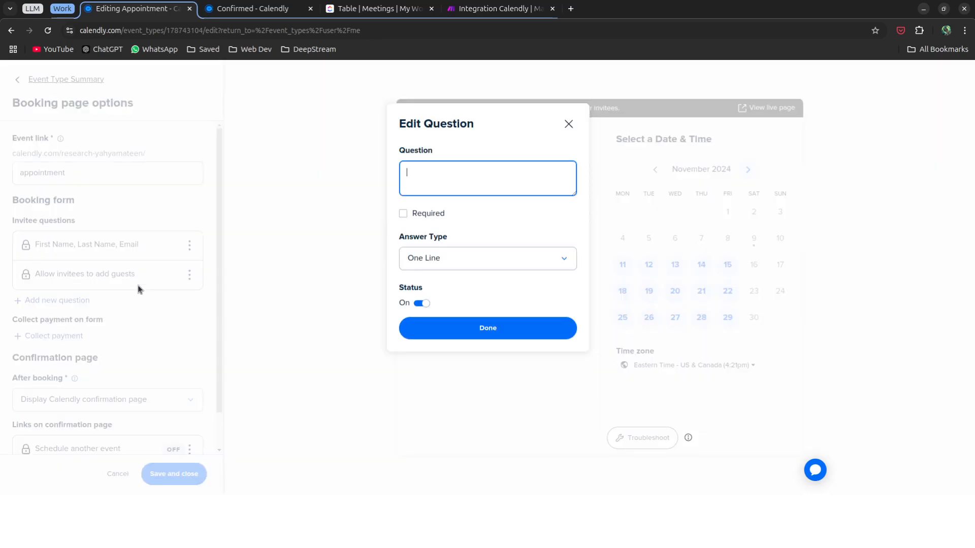
left_click(569, 123)
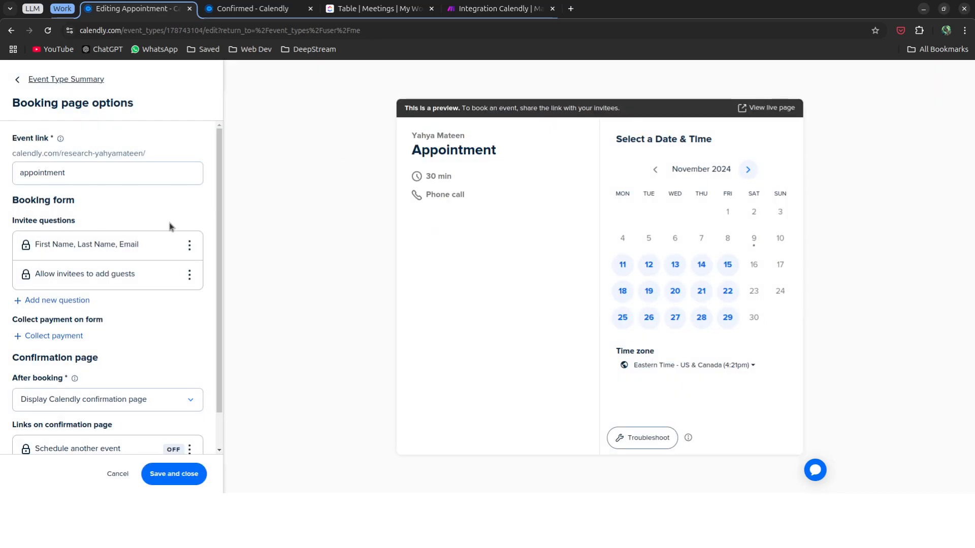
left_click(87, 300)
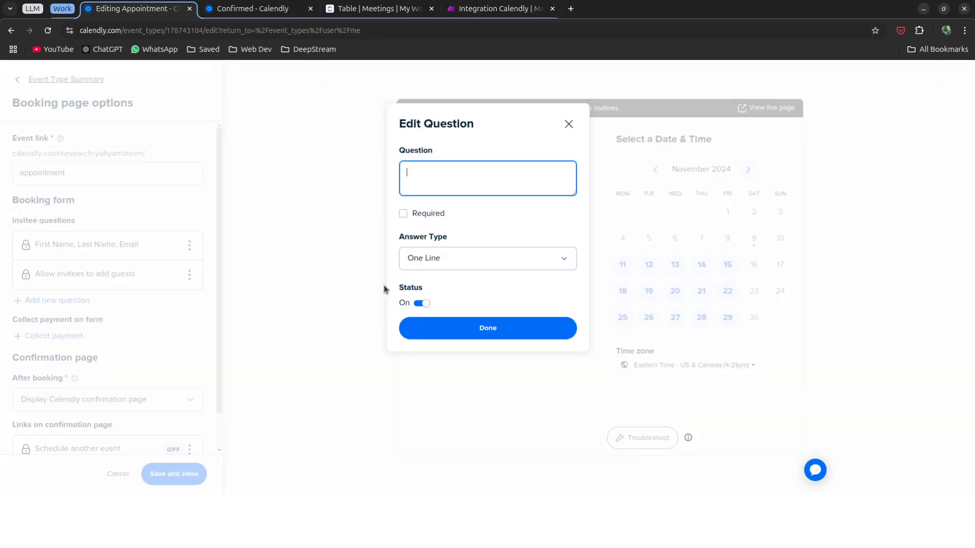
left_click(451, 266)
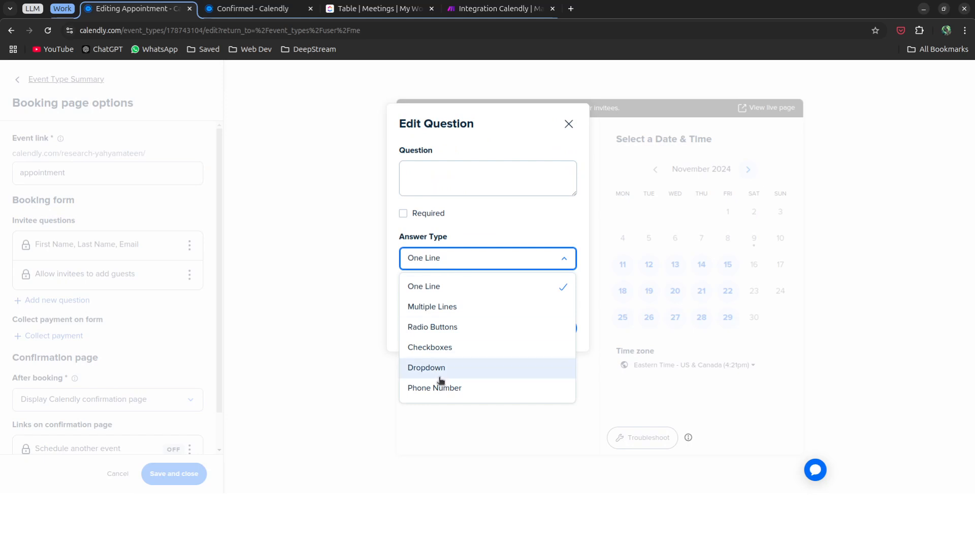
left_click(243, 277)
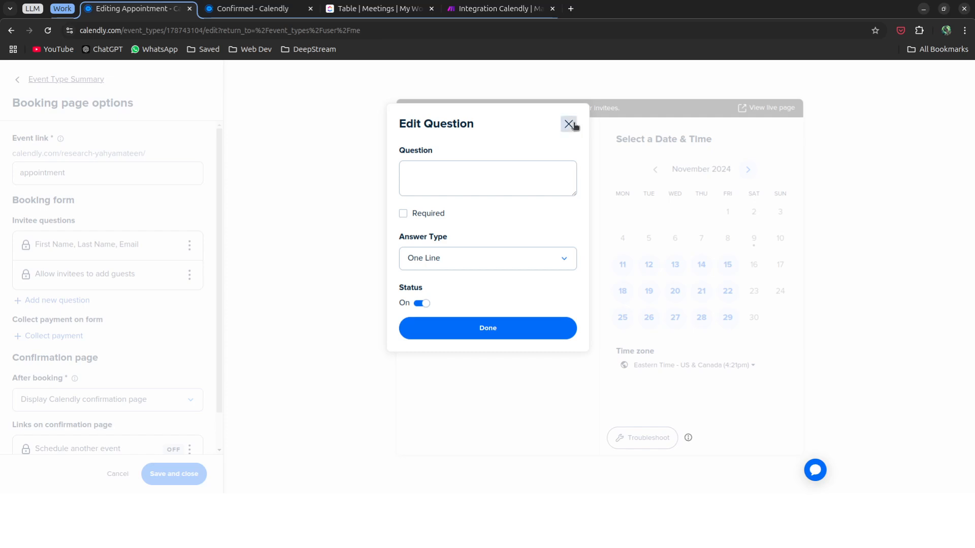
left_click(569, 124)
scroll(99, 342, "down", 2)
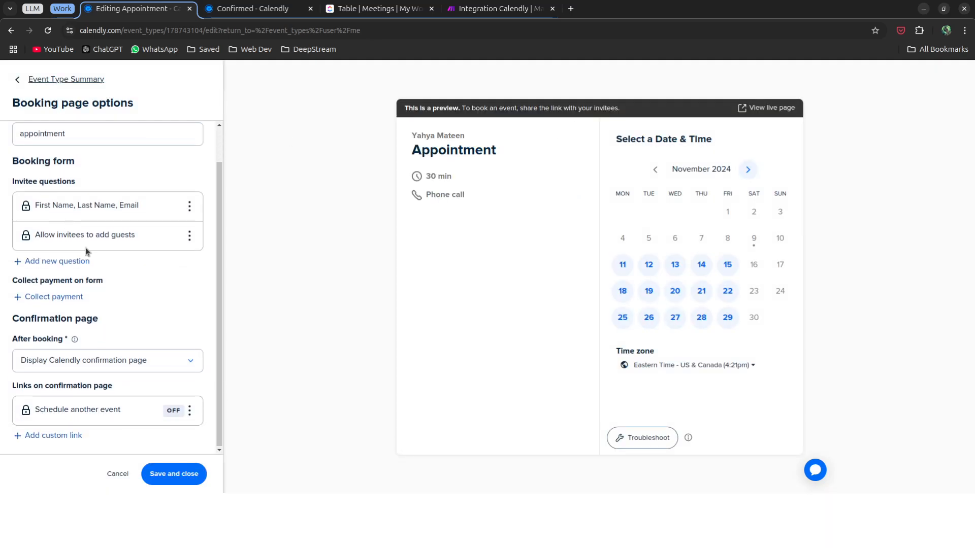
scroll(108, 250, "up", 2)
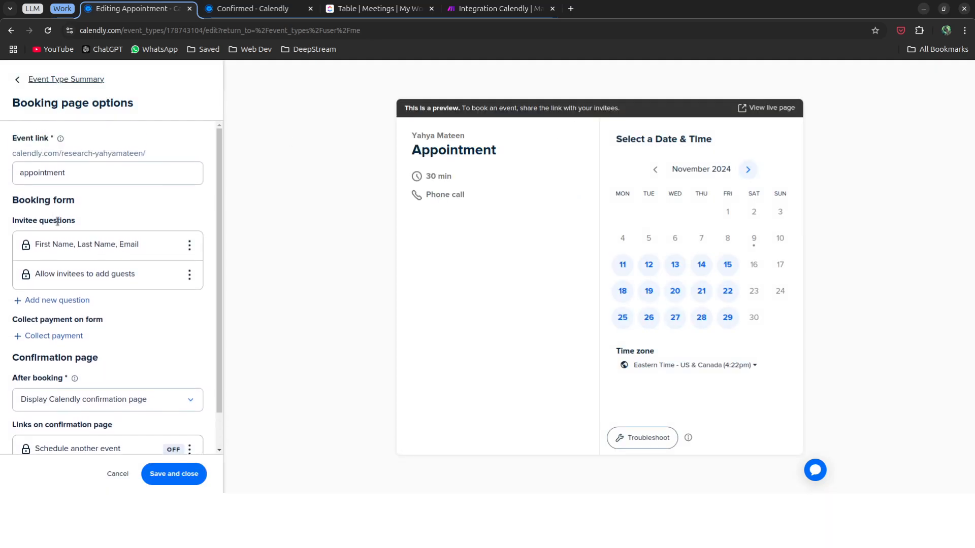
left_click(192, 248)
left_click(193, 262)
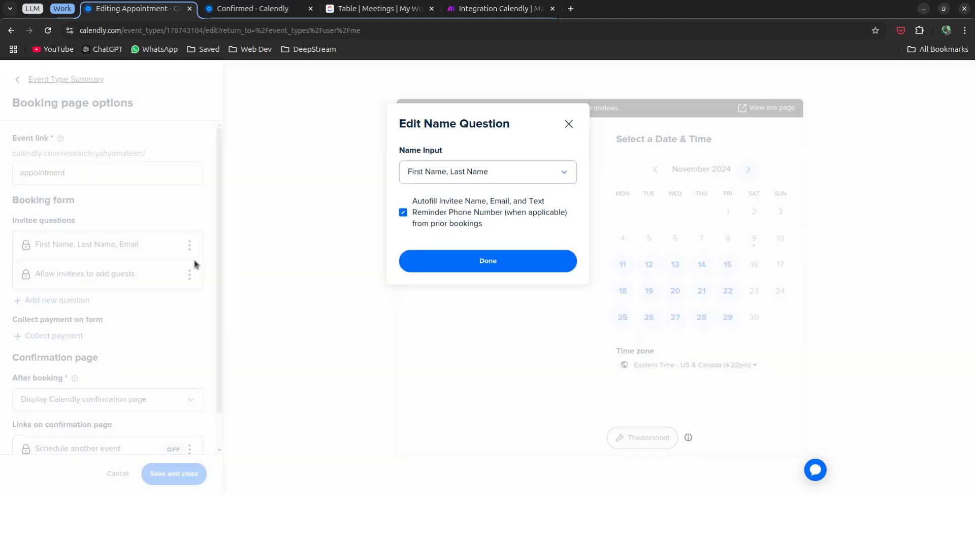
left_click(441, 172)
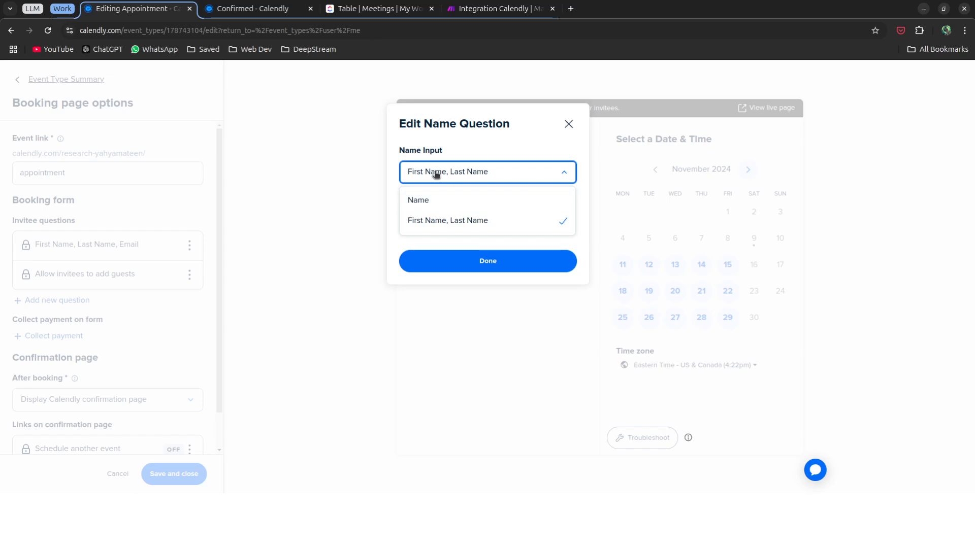
left_click(484, 173)
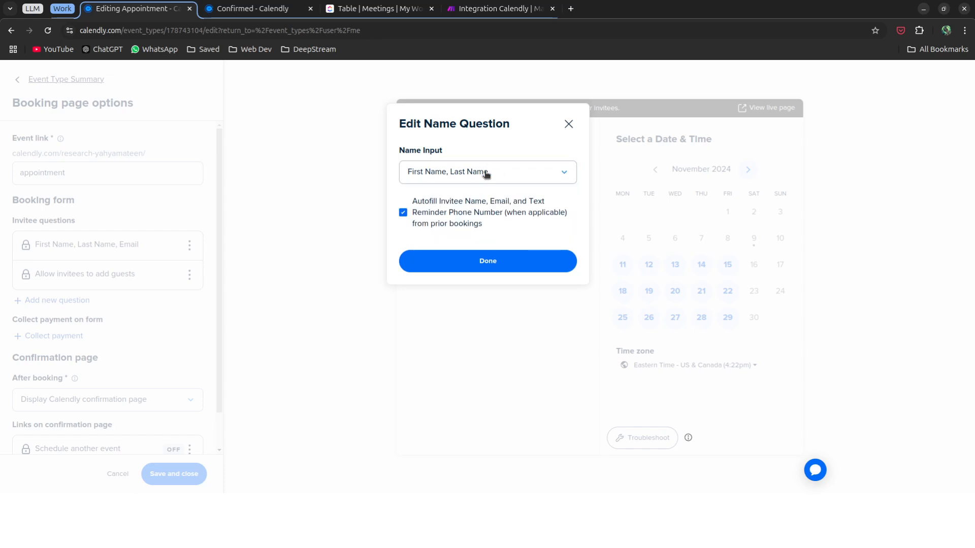
left_click(485, 261)
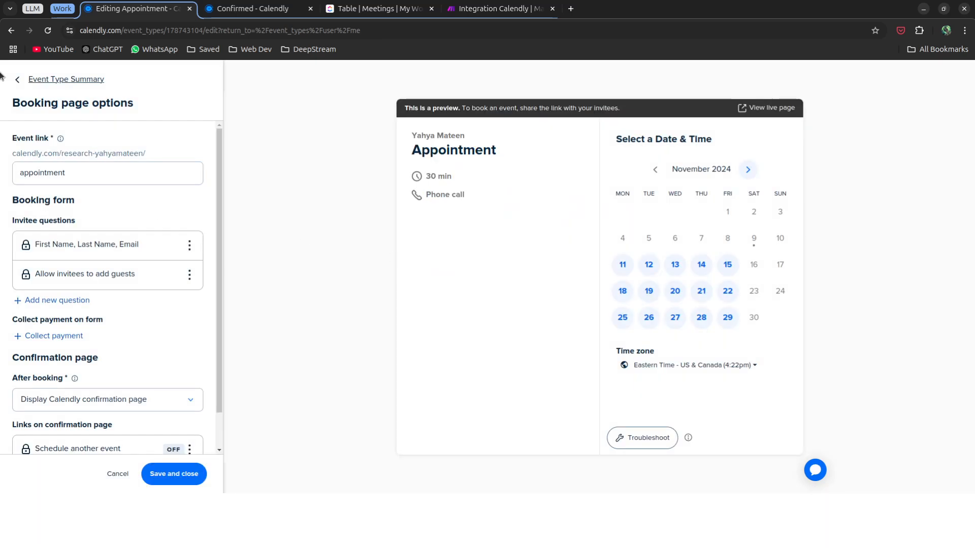
left_click(44, 83)
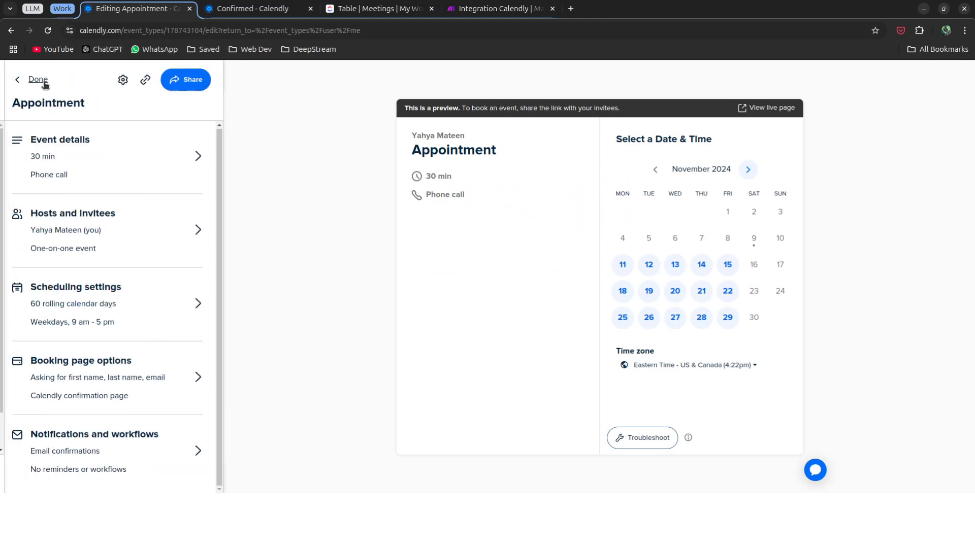
On the live Appointment page, pick the 1:00am slot on December 18, 2024.
left_click(776, 112)
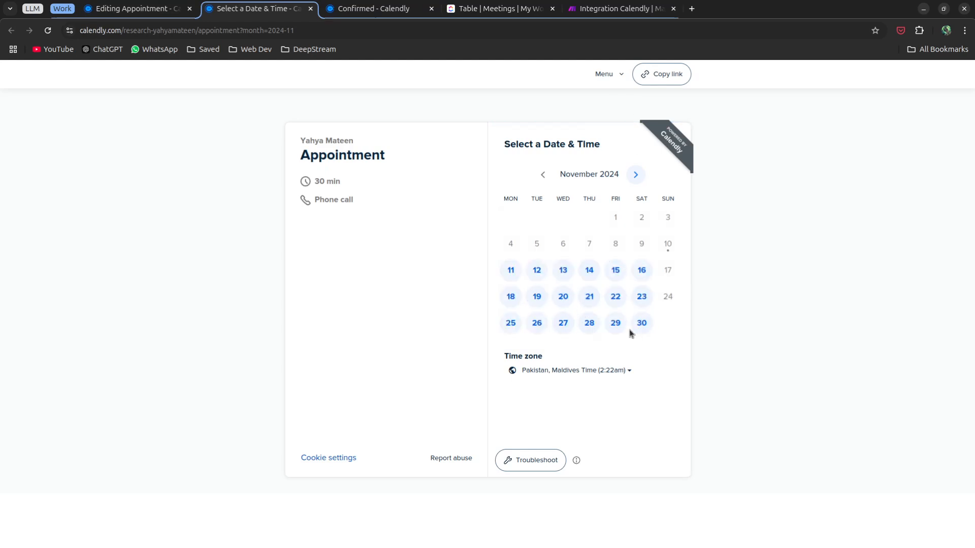
left_click(635, 176)
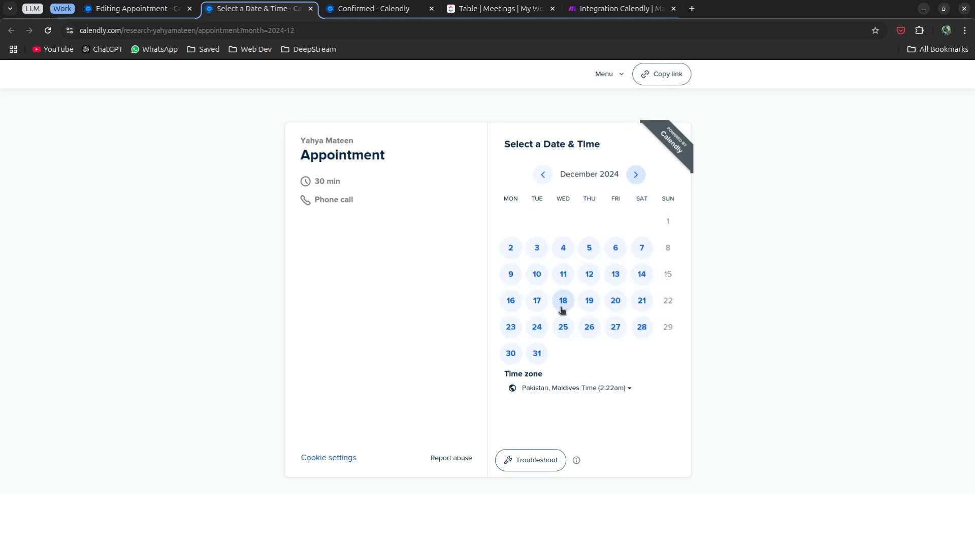
left_click(562, 308)
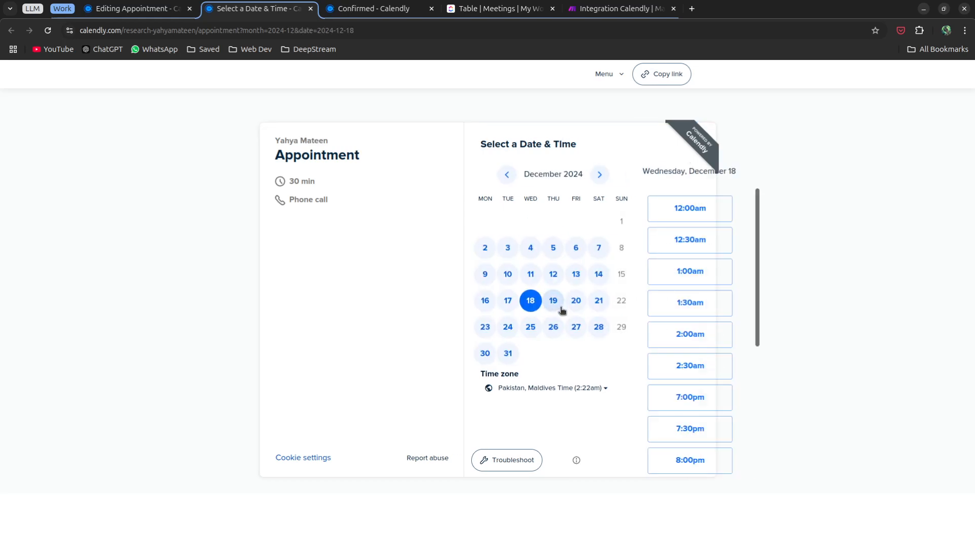
left_click(665, 279)
Fill in the invitee's first and last name on the booking details form.
left_click(699, 274)
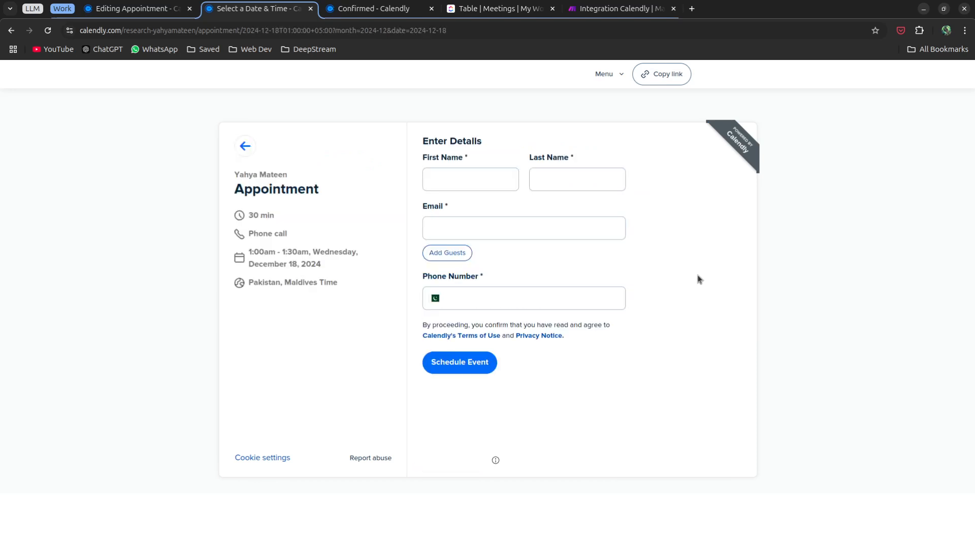
left_click(490, 189)
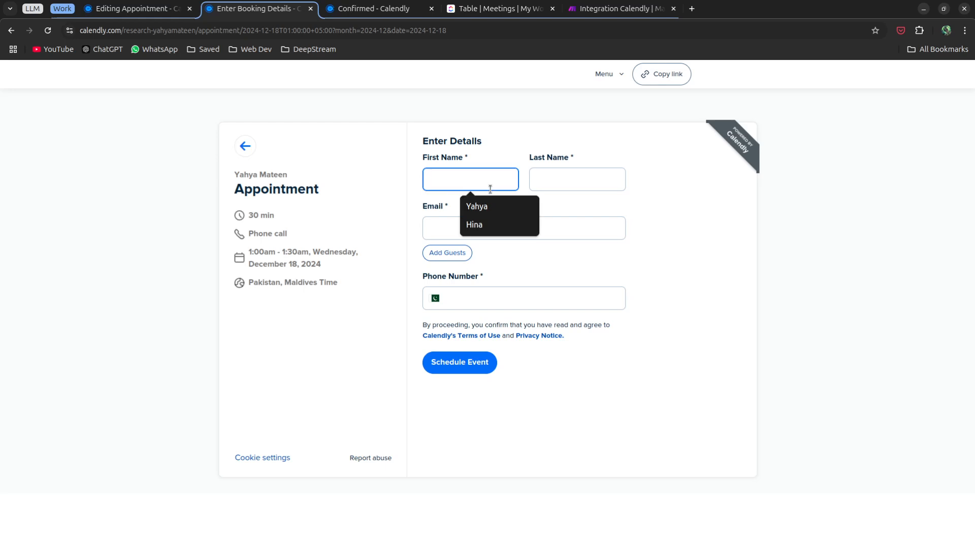
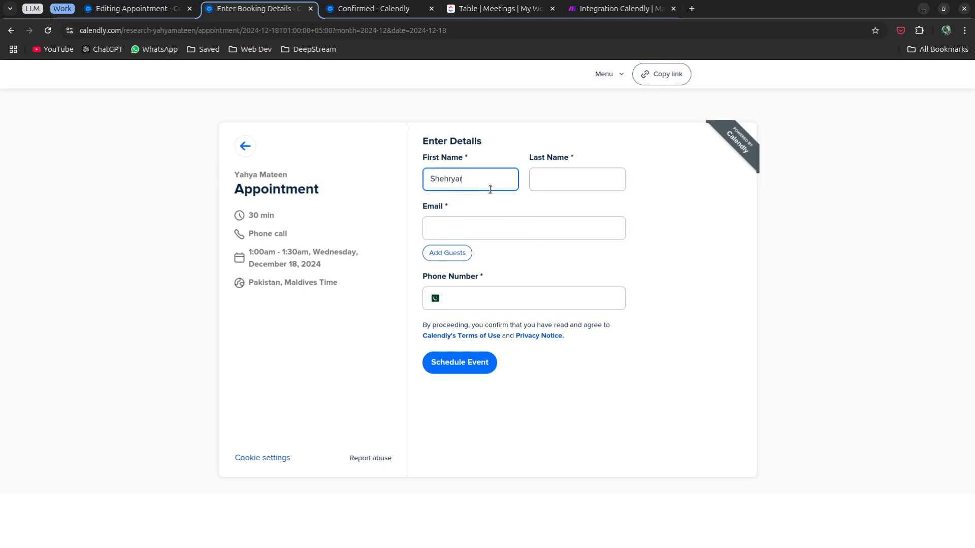
key("Tab")
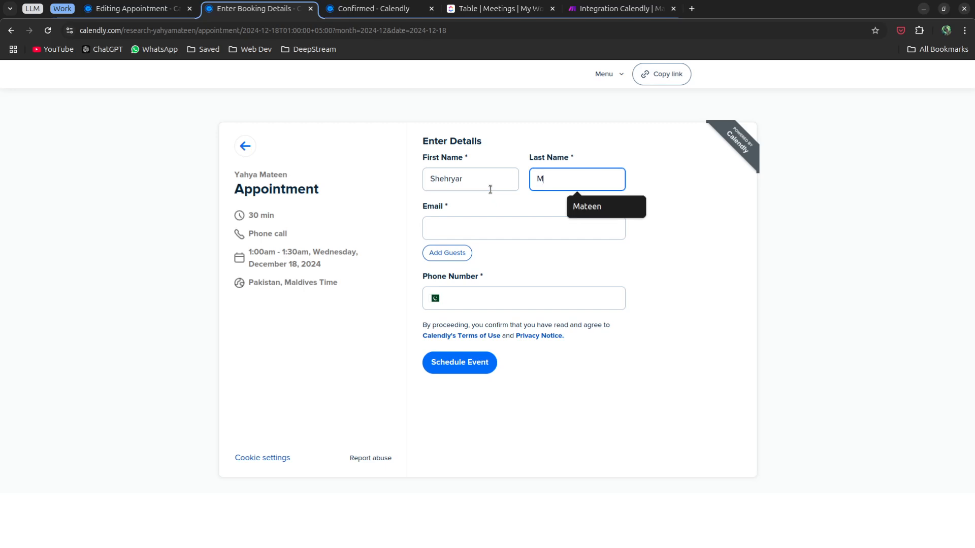
key("Tab")
type("t")
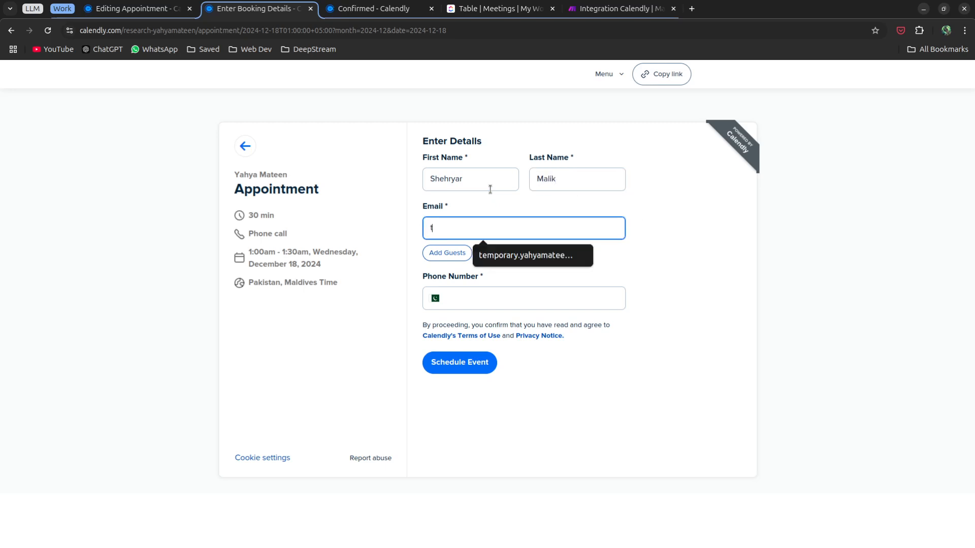
key("Tab")
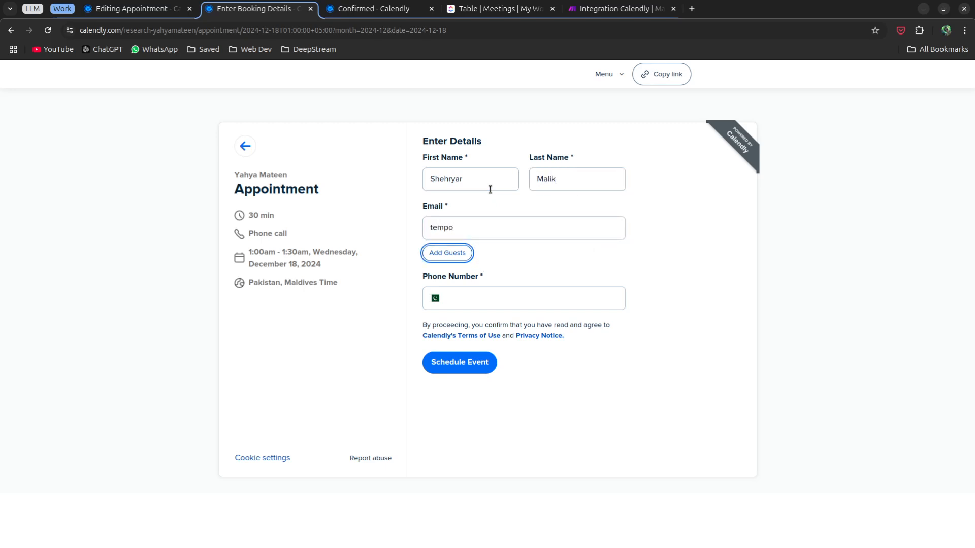
Autofill the saved email and phone number and schedule the event.
left_click(540, 232)
left_click(541, 256)
left_click(486, 296)
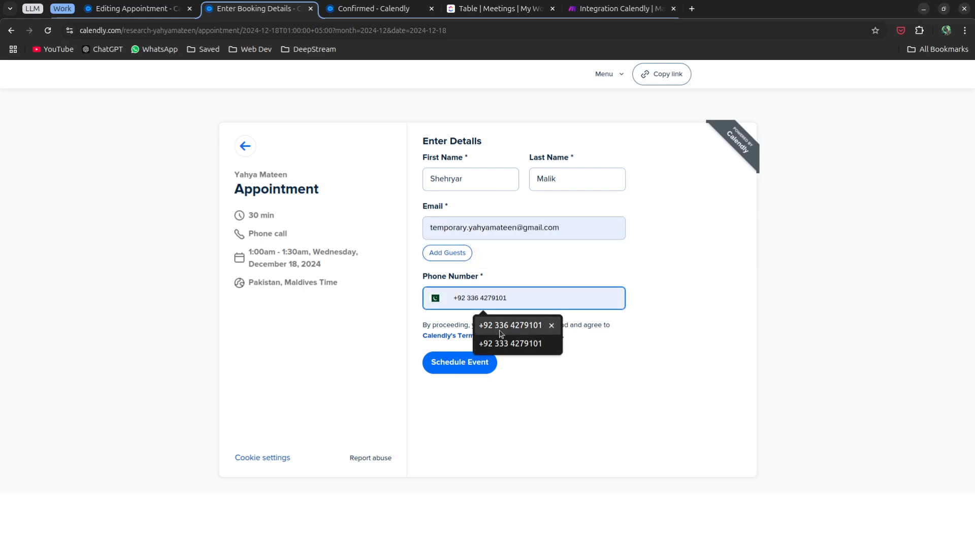
left_click(499, 328)
left_click(462, 370)
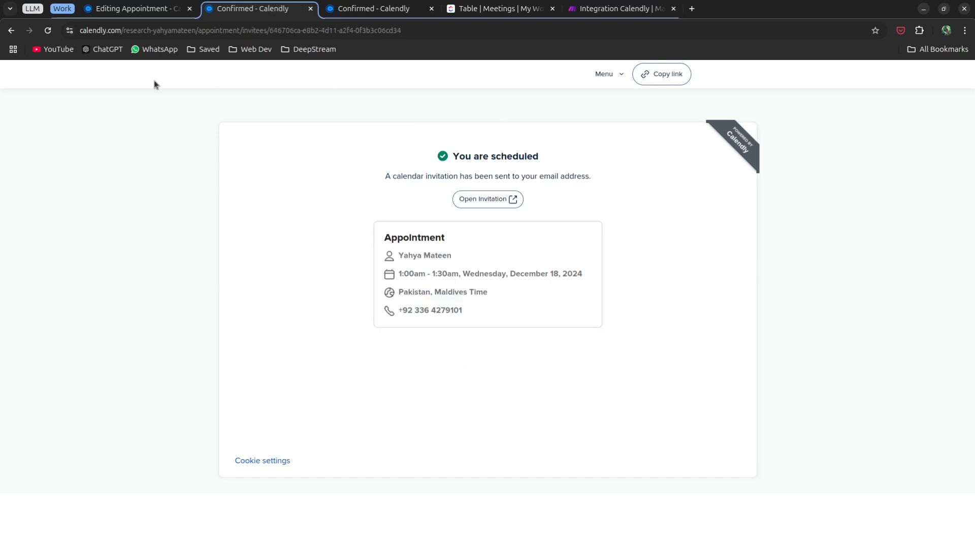
left_click(350, 16)
Close the leftover confirmation tab and reload the ClickUp Meetings table to reveal the 12/18/24 task.
left_click(432, 8)
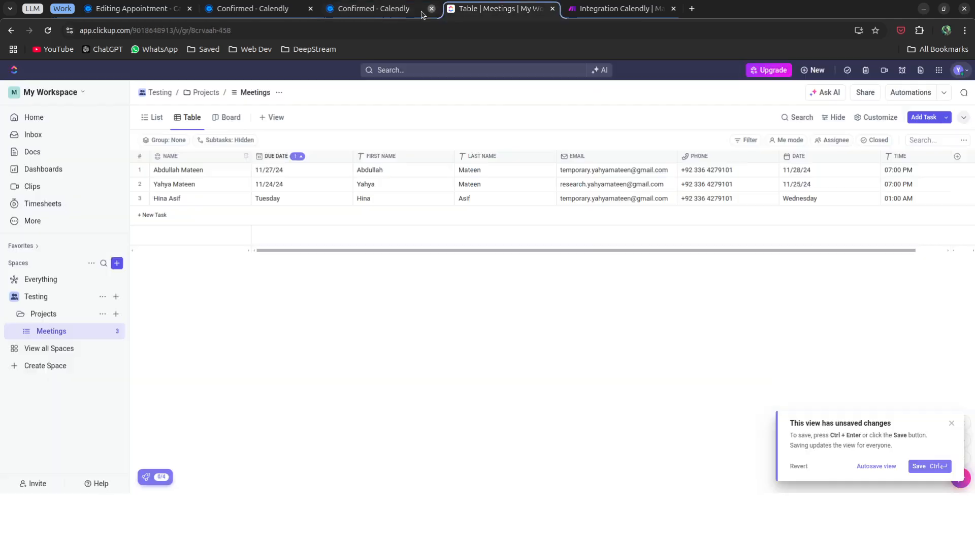
left_click(311, 10)
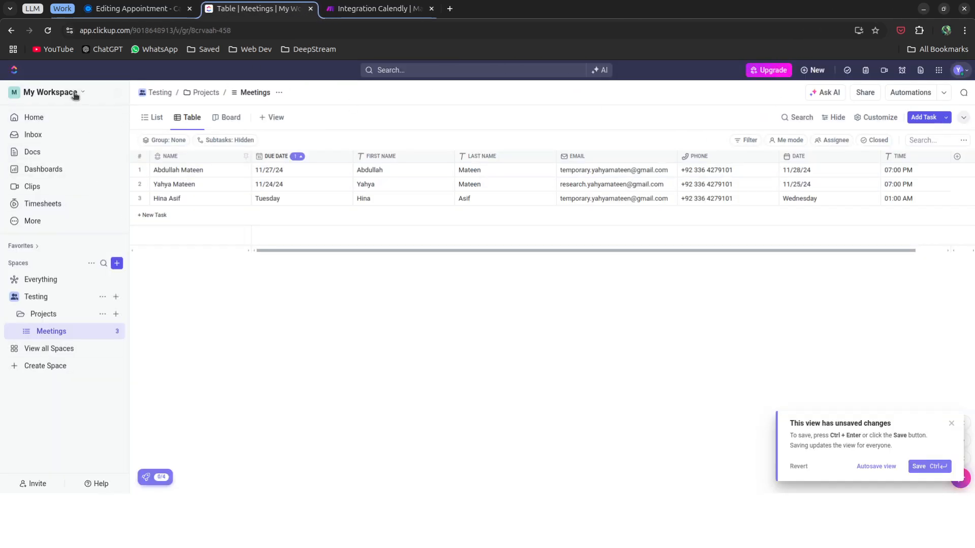
left_click(48, 31)
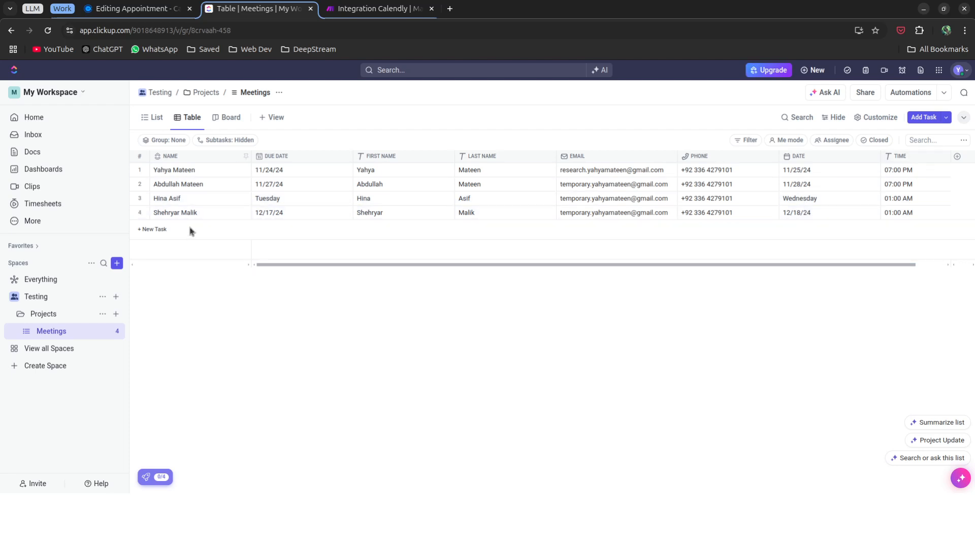
Sort the Meetings table by Due Date with the newest booking first, then return to Make.
left_click(294, 157)
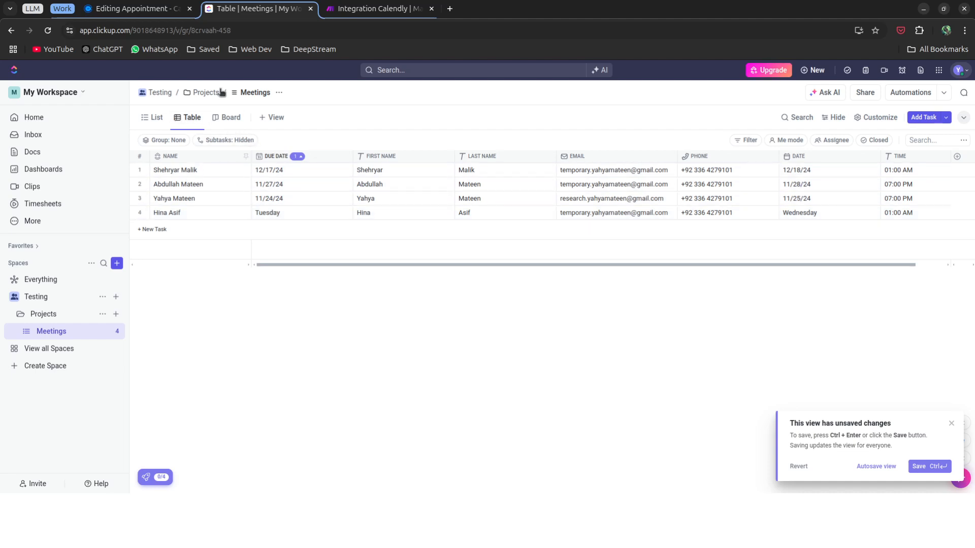
mouse_move(358, 15)
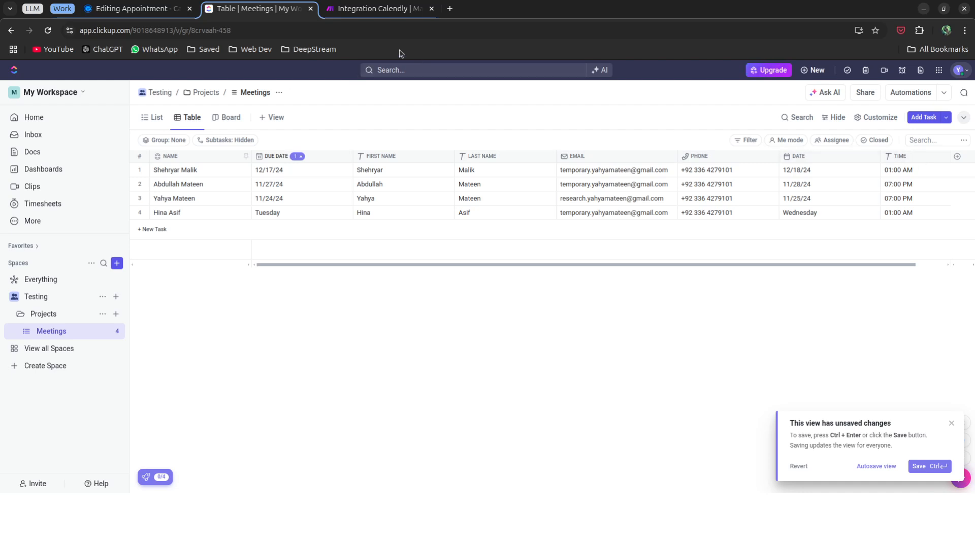
left_click(352, 10)
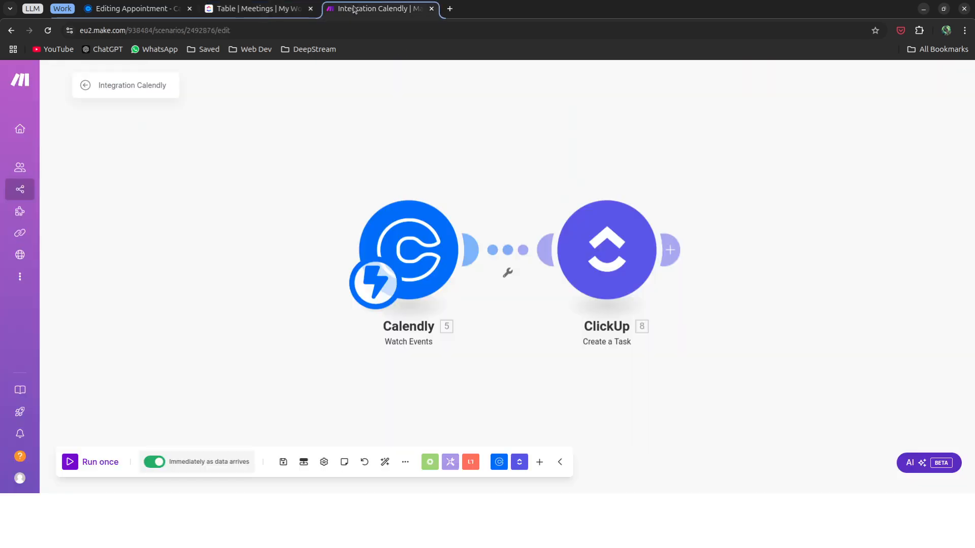
Confirm the Calendly Watch Events trigger has its webhook, then open the ClickUp Create a Task module.
left_click(411, 253)
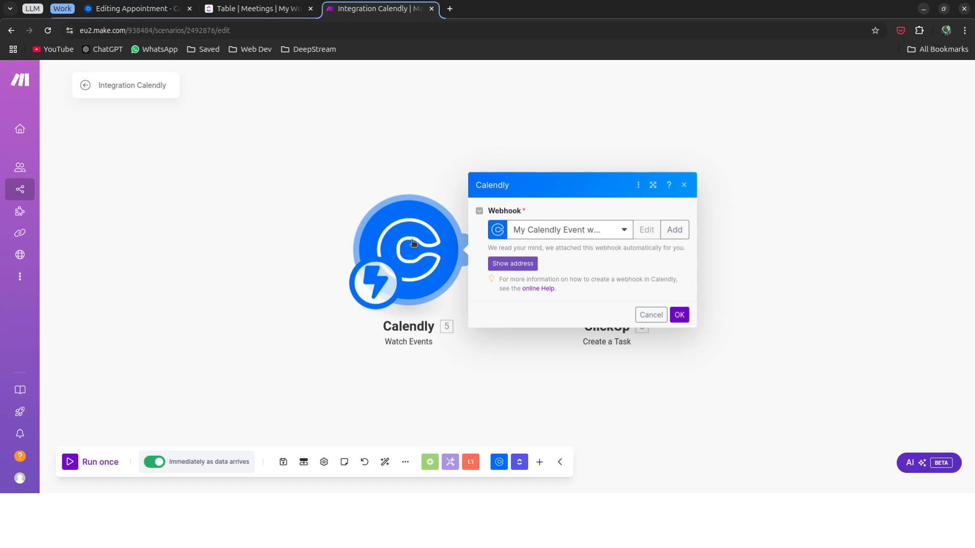
left_click(433, 153)
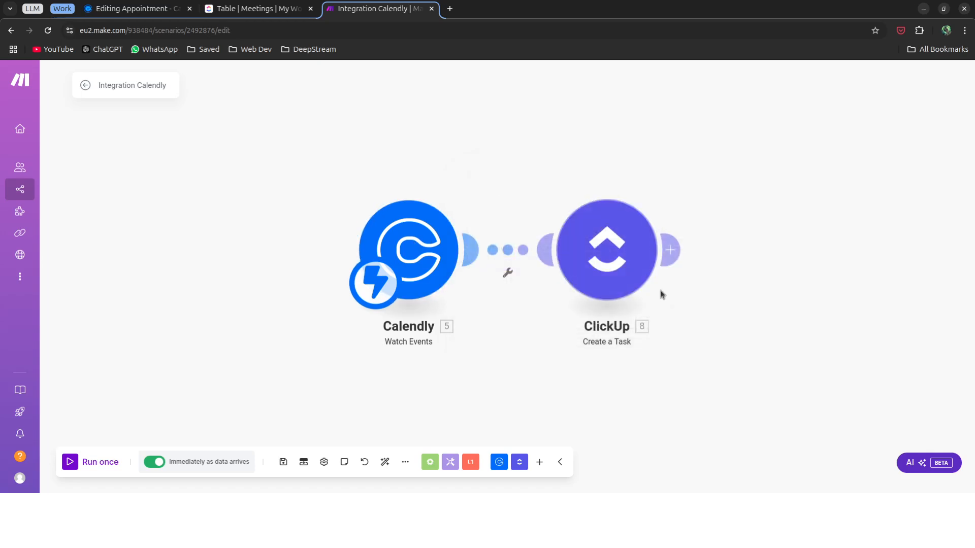
left_click(603, 248)
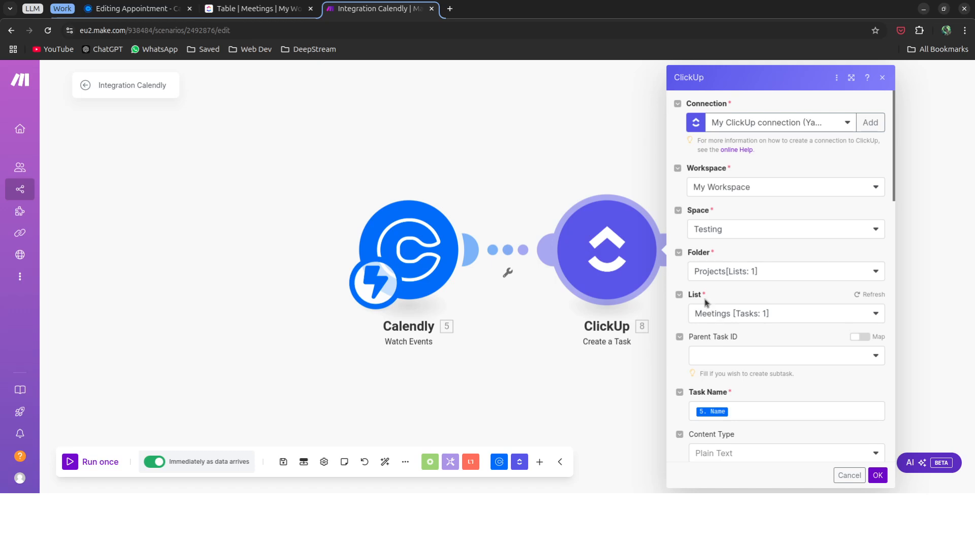
Check the Task Name mapping to Calendly's Name and scroll down to the Due Date formula.
scroll(739, 283, "down", 4)
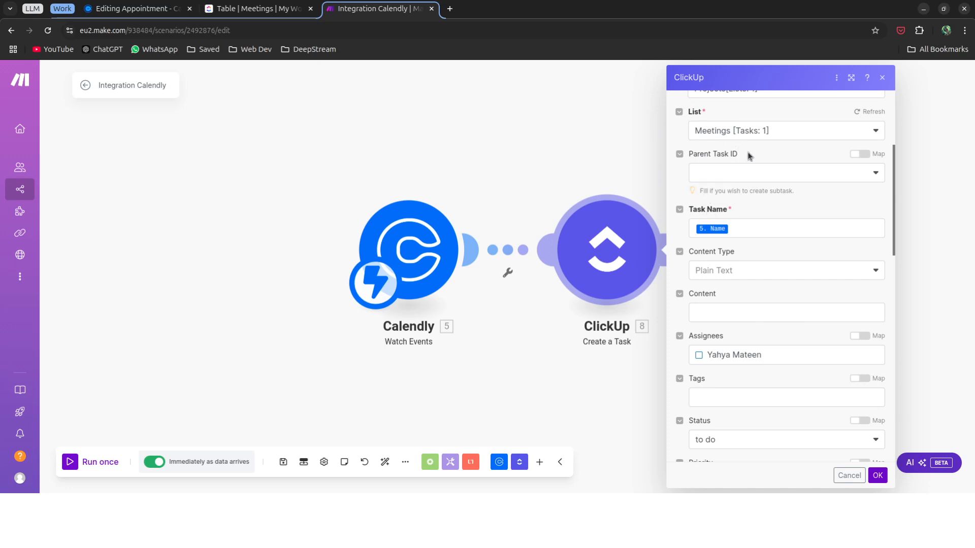
left_click(713, 230)
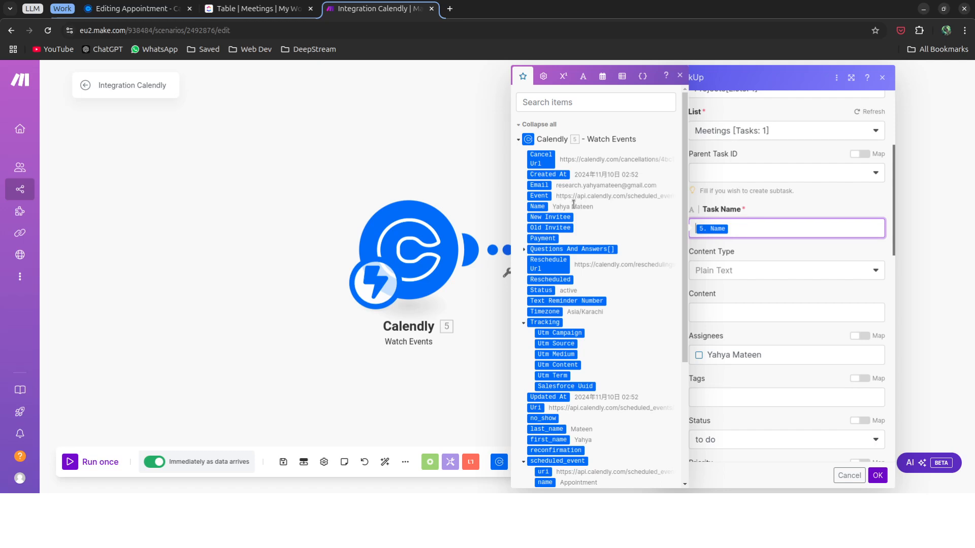
left_click(760, 247)
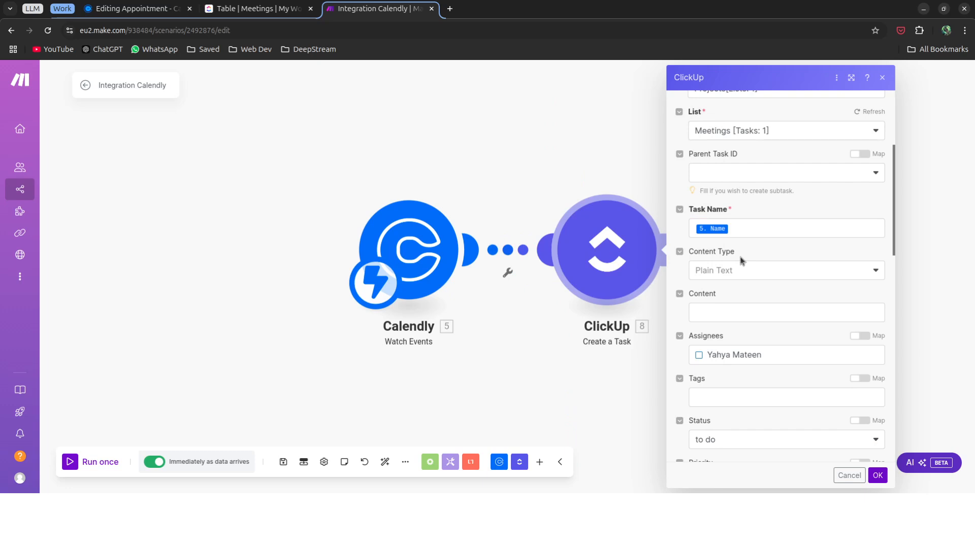
scroll(741, 259, "down", 3)
scroll(719, 256, "down", 5)
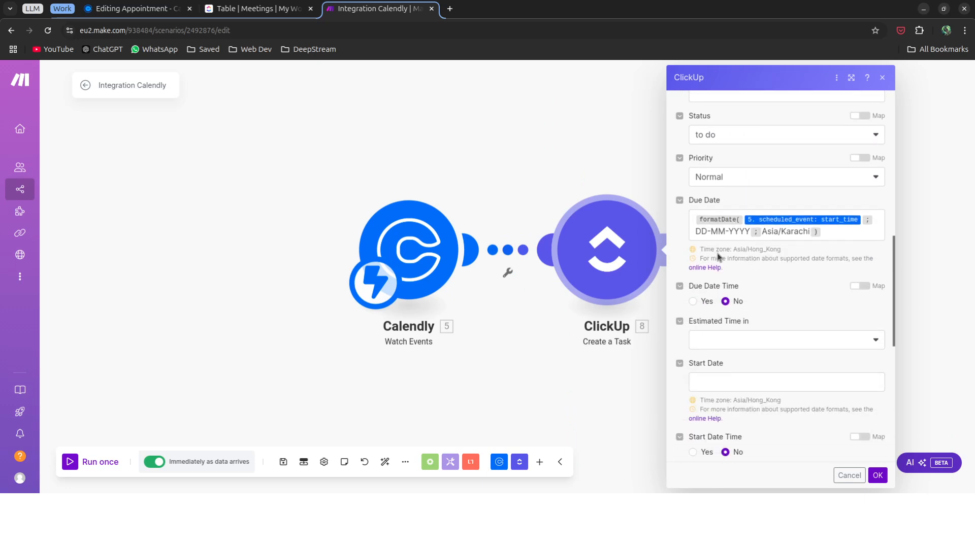
scroll(718, 257, "up", 1)
left_click(754, 216)
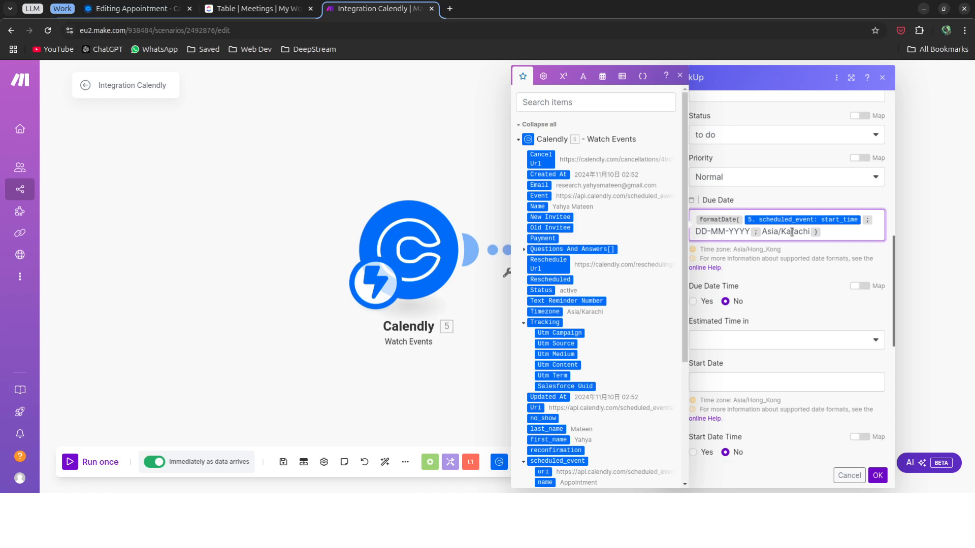
left_click(772, 263)
scroll(773, 265, "down", 4)
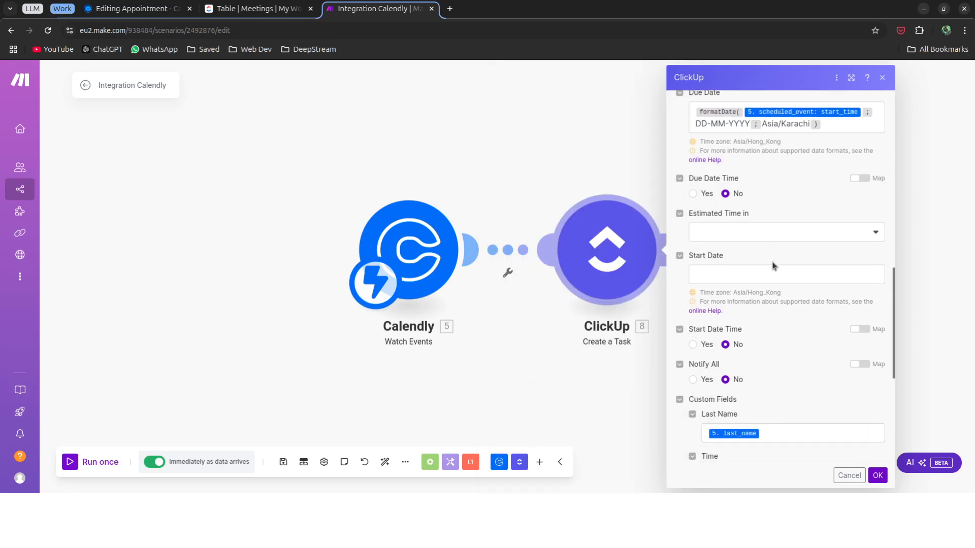
scroll(772, 264, "down", 4)
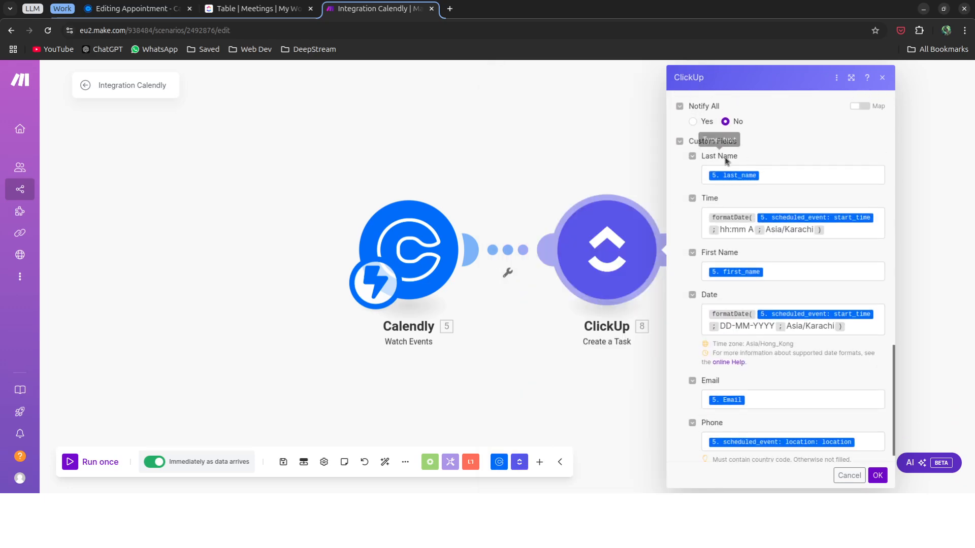
left_click(745, 175)
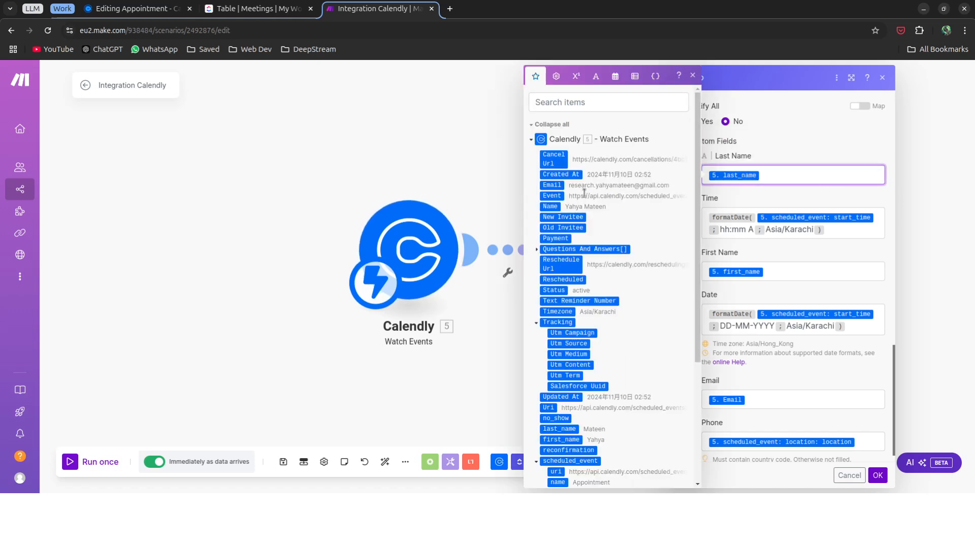
scroll(571, 247, "down", 3)
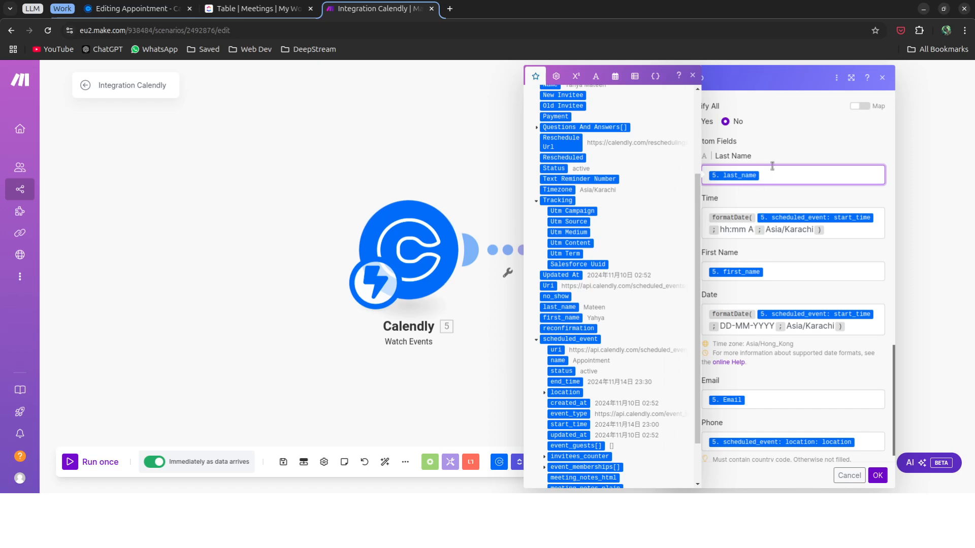
left_click(796, 215)
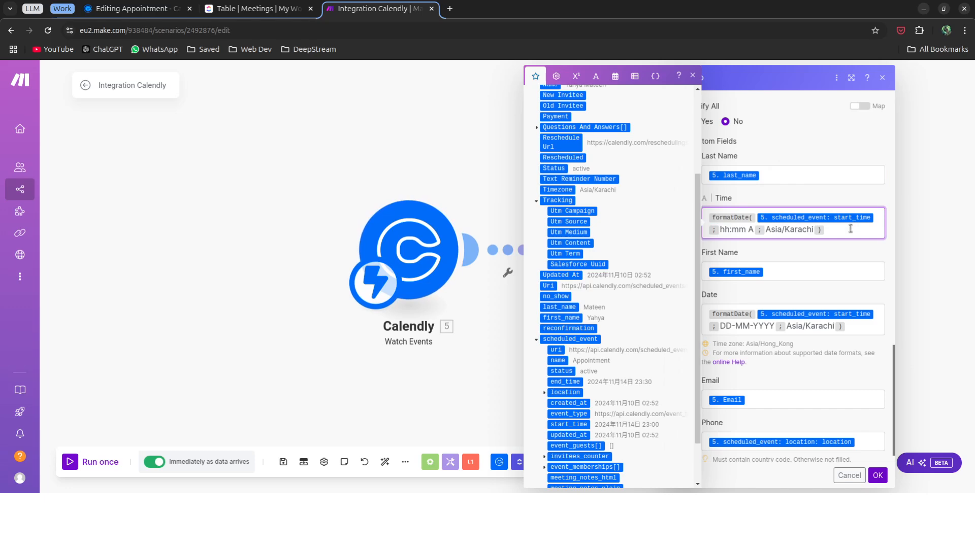
left_click(722, 230)
left_click(828, 243)
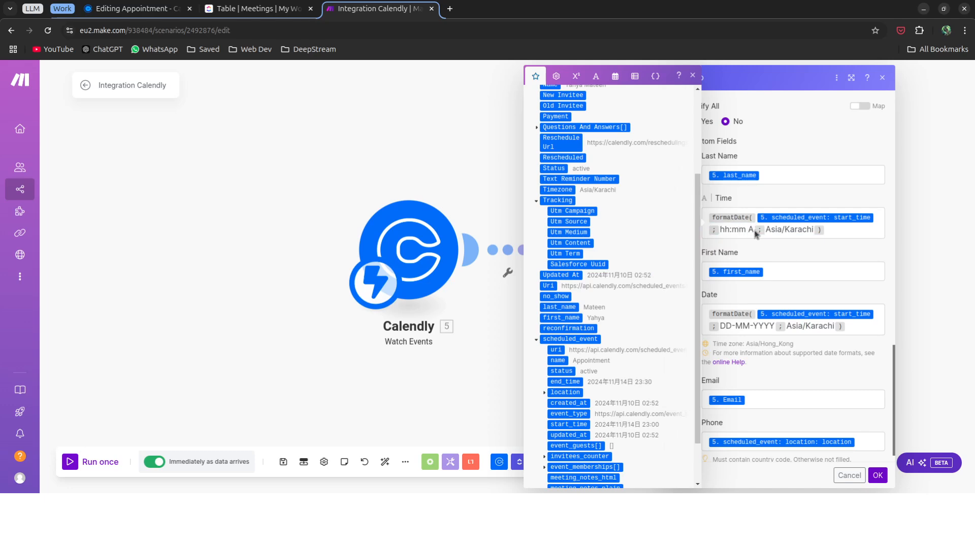
left_click(754, 271)
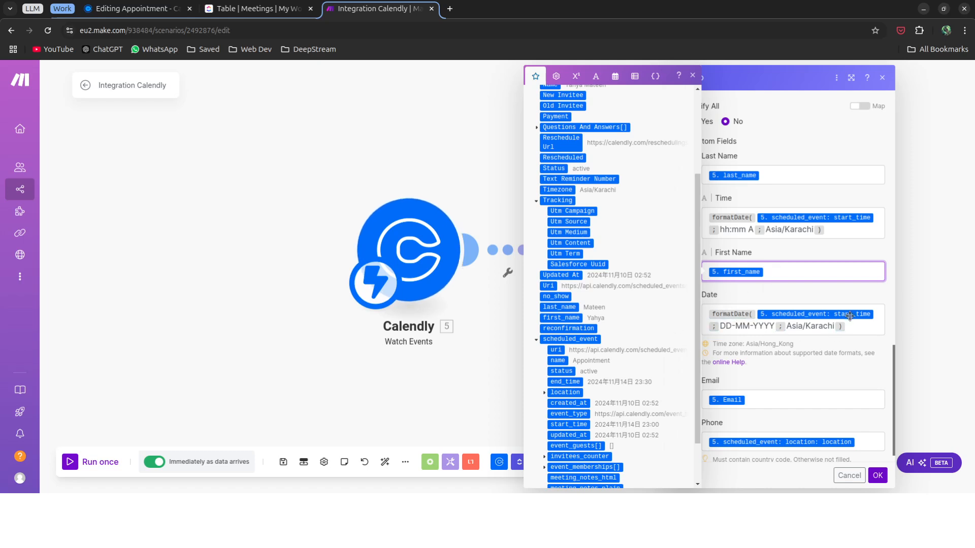
left_click(736, 326)
left_click(831, 351)
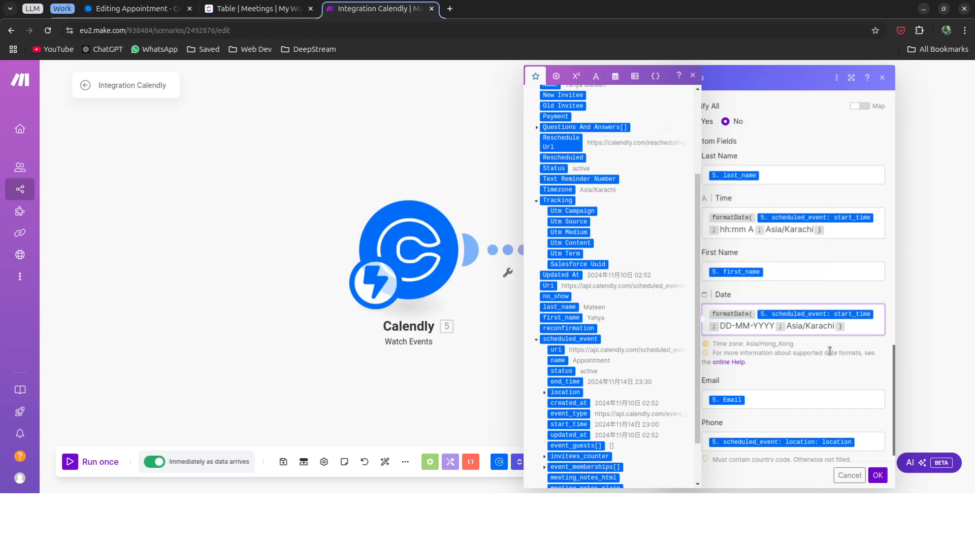
scroll(773, 345, "down", 1)
left_click(770, 381)
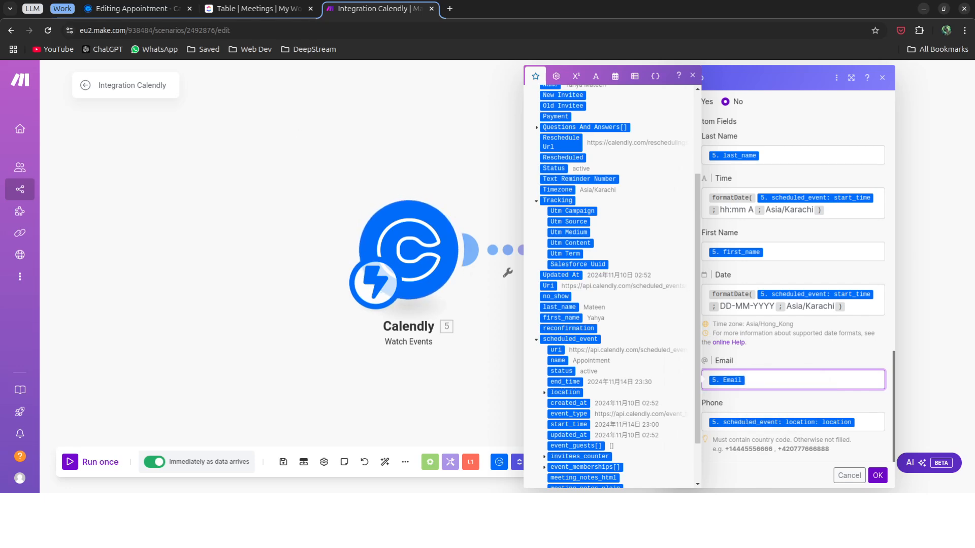
left_click(143, 12)
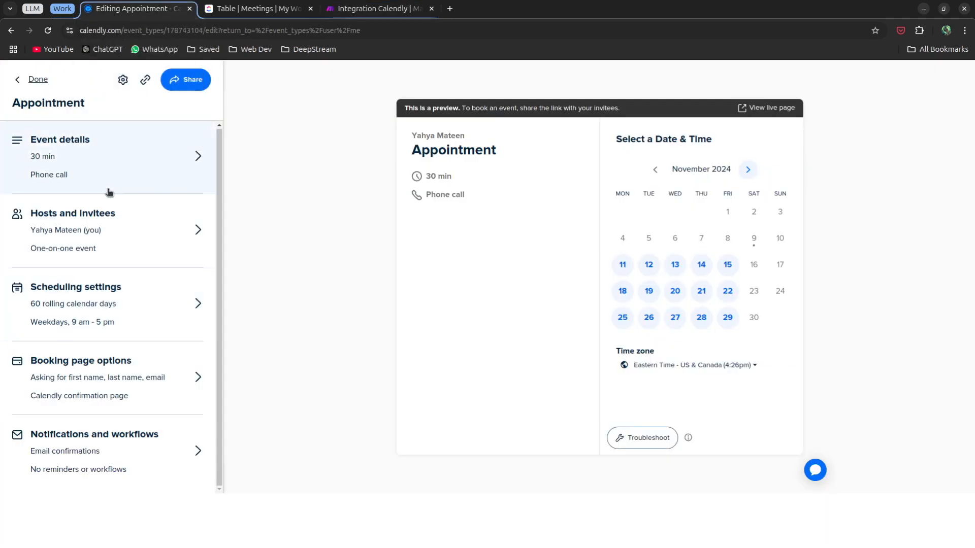
View the Appointment's event details (30 min, phone call), then return to Make's ClickUp task settings.
left_click(104, 171)
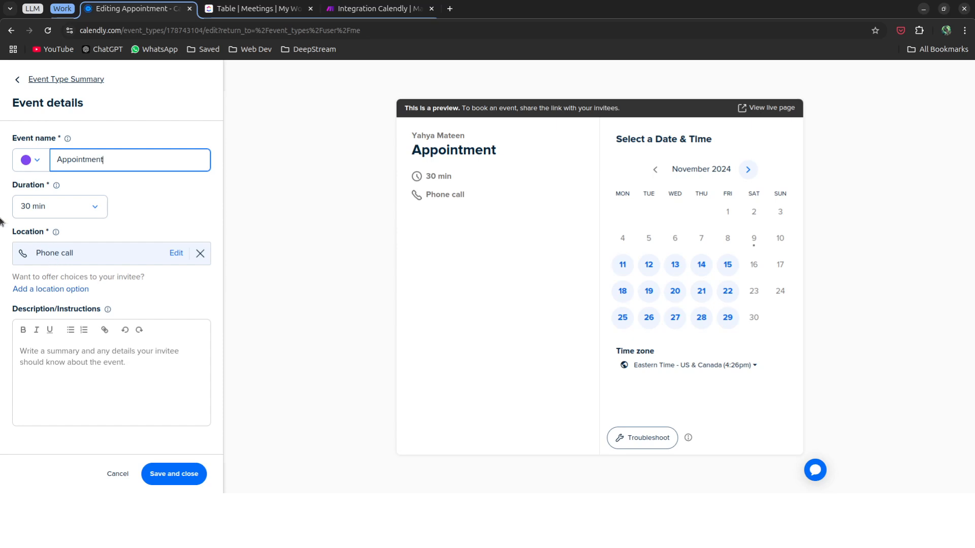
left_click(365, 11)
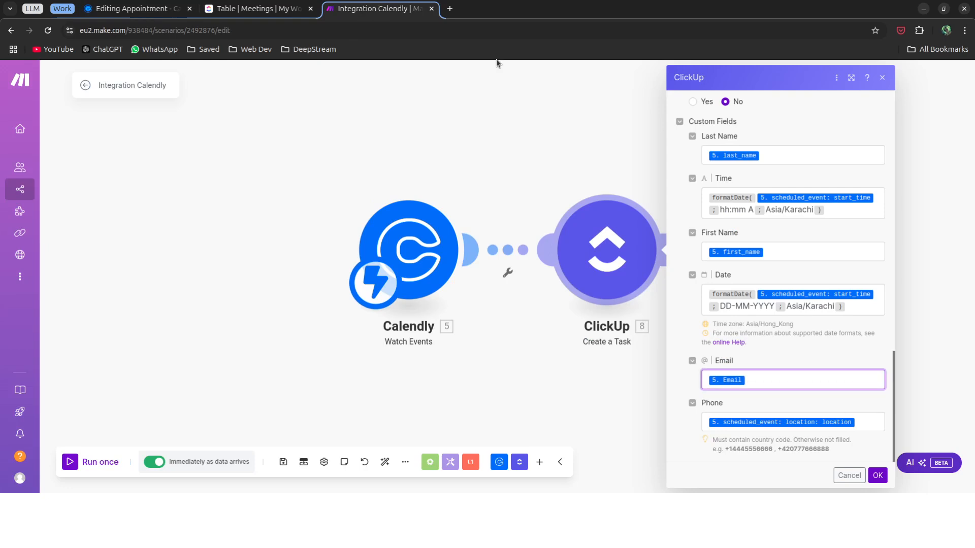